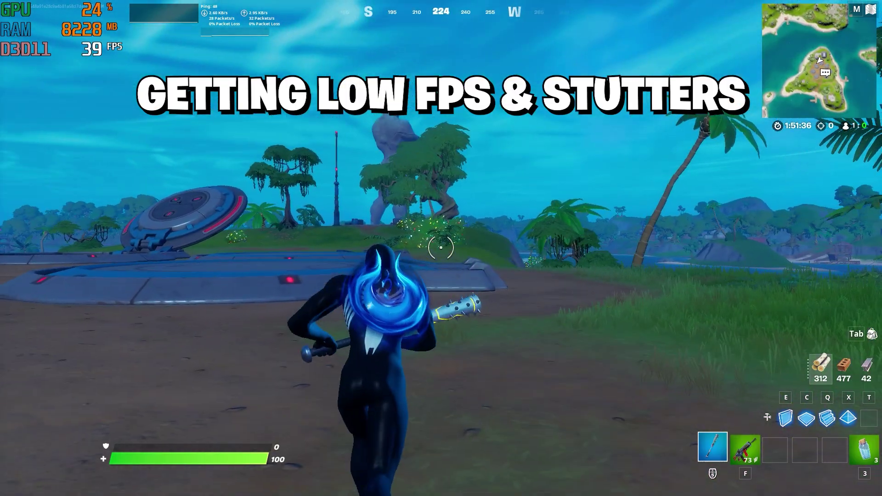
- Land at Rocky Reels, then knock down and eliminate the enemy with the Harpoon Gun
key("w")
key("w")
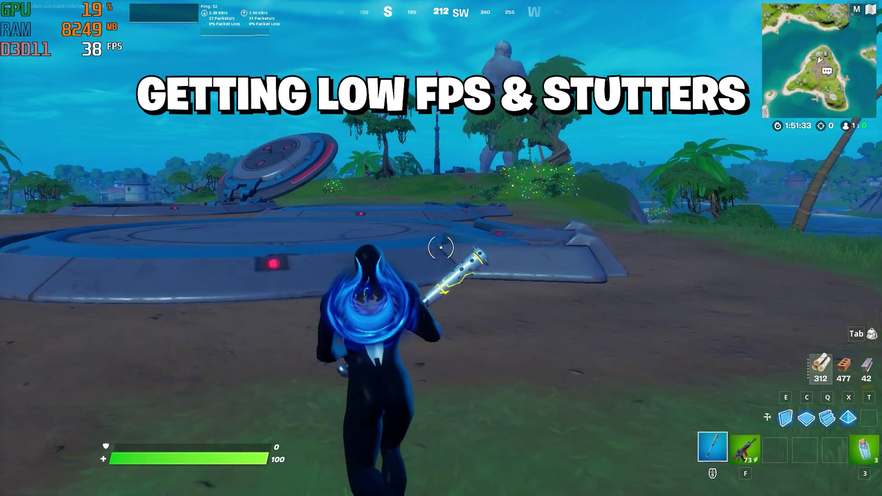
key("w")
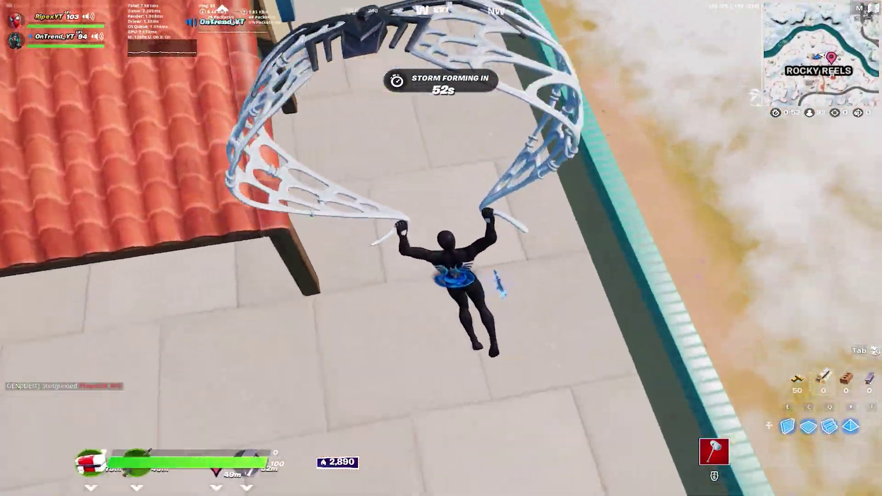
key("w")
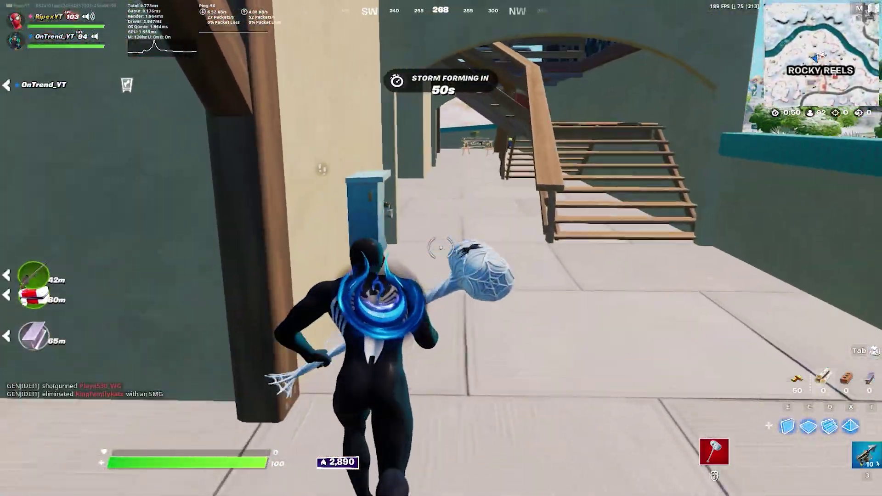
key("3")
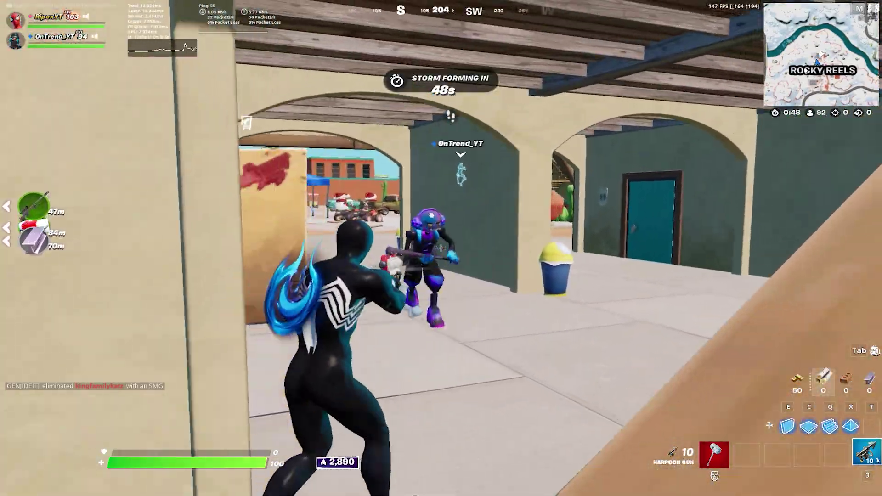
left_click(441, 248)
left_click(440, 248)
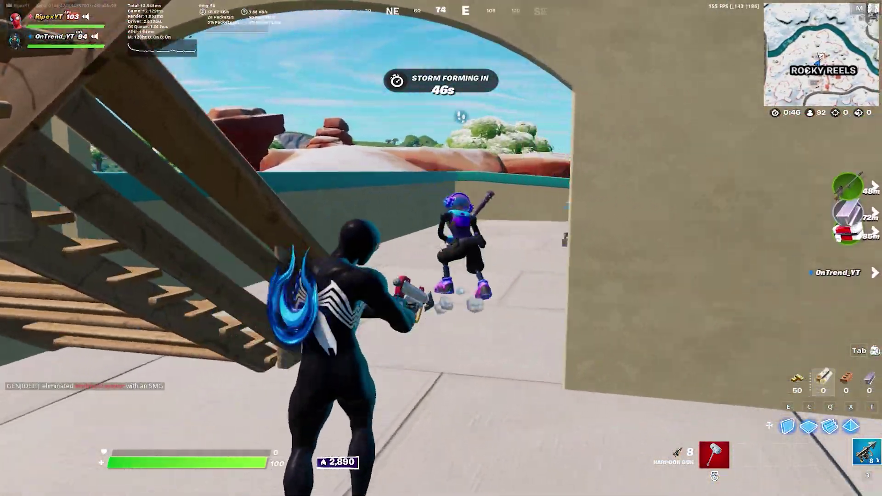
left_click(441, 248)
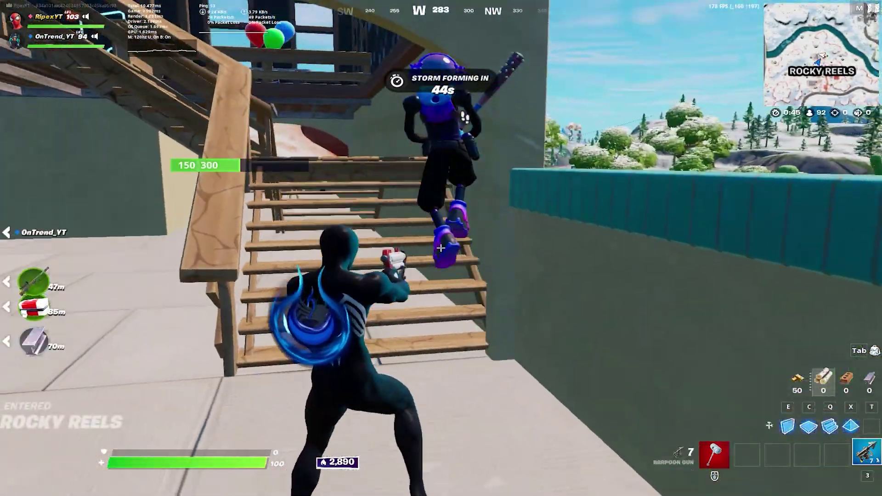
left_click(441, 248)
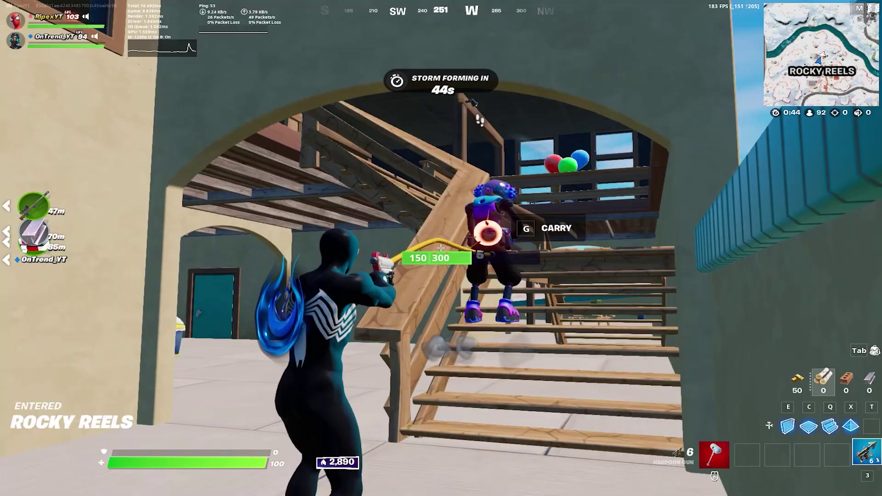
left_click(440, 248)
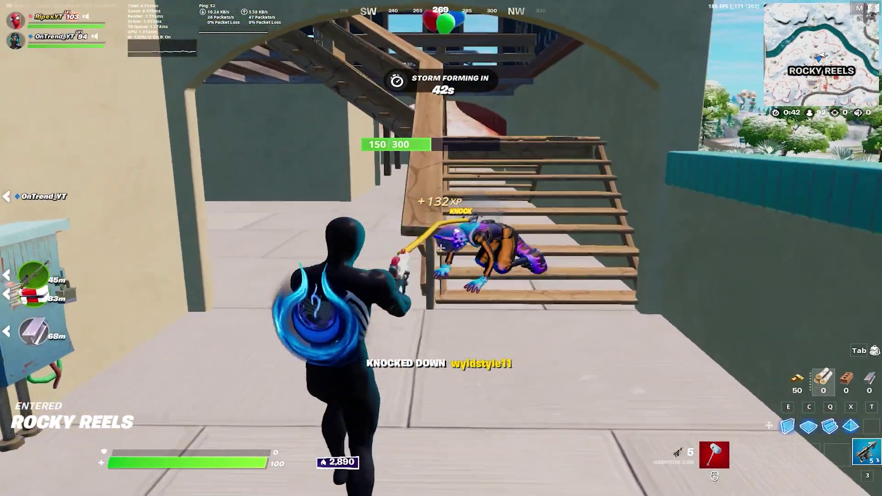
left_click(441, 248)
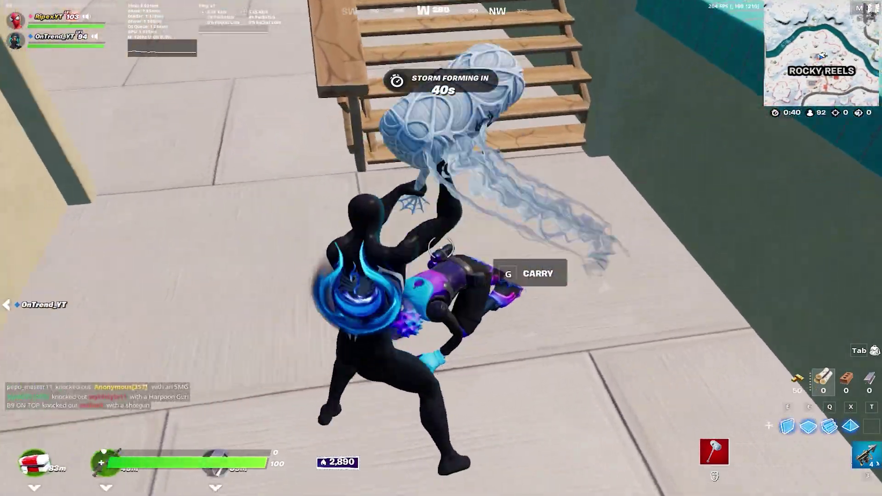
left_click(441, 248)
left_click(441, 248)
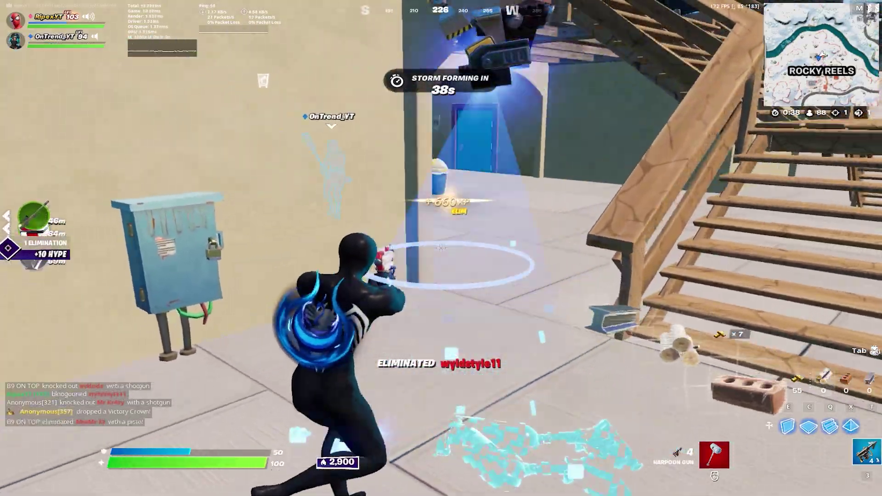
- Run through the doorway to the vending machine, then build cover while shooting the next enemy
key("w")
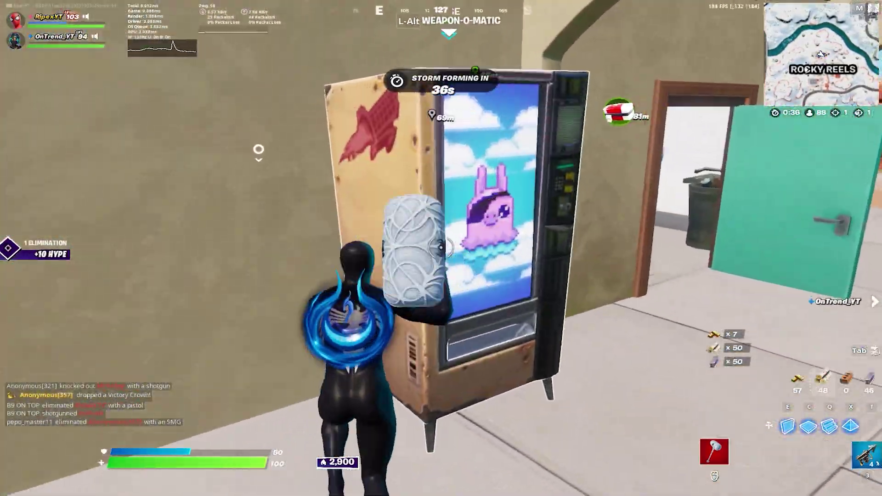
left_click(441, 249)
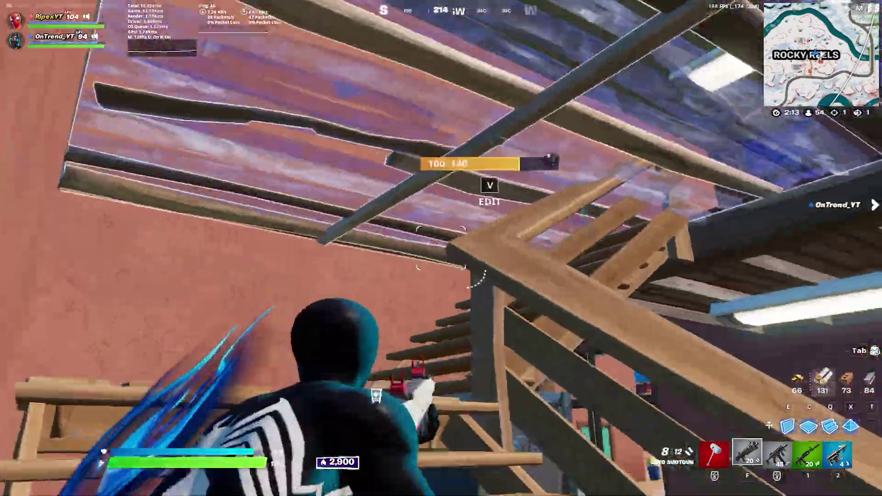
left_click(441, 248)
left_click(441, 248)
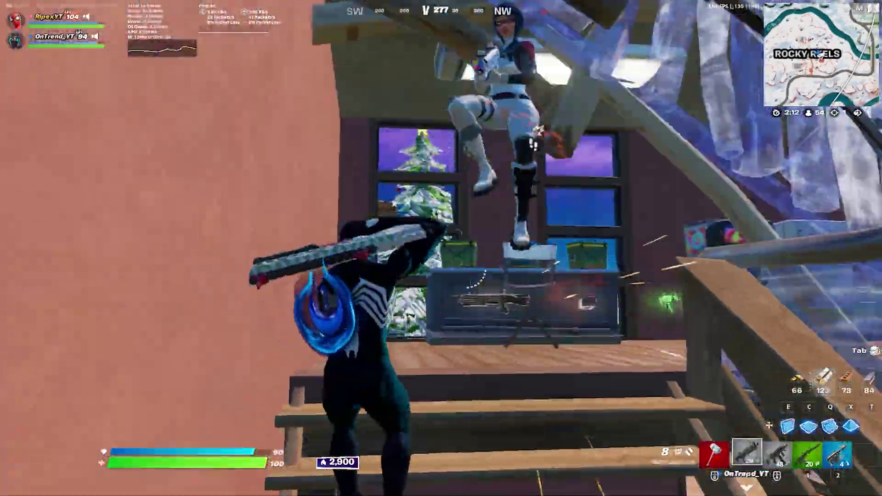
left_click(440, 248)
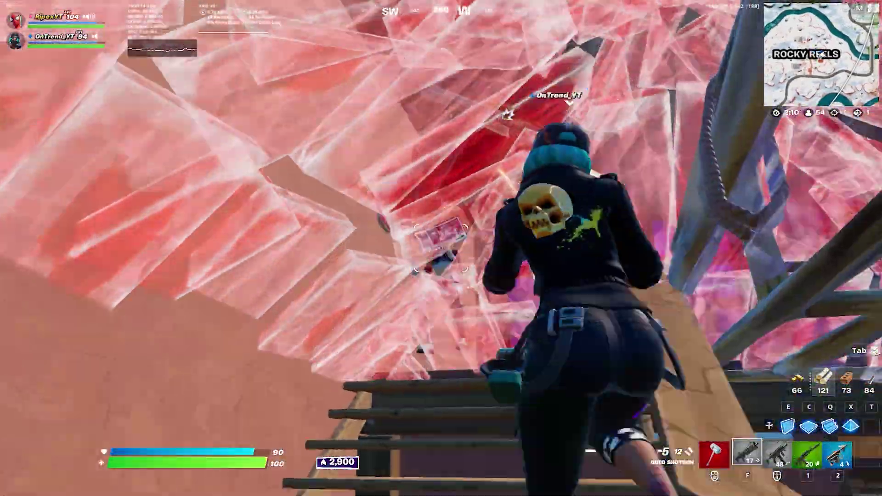
left_click(440, 248)
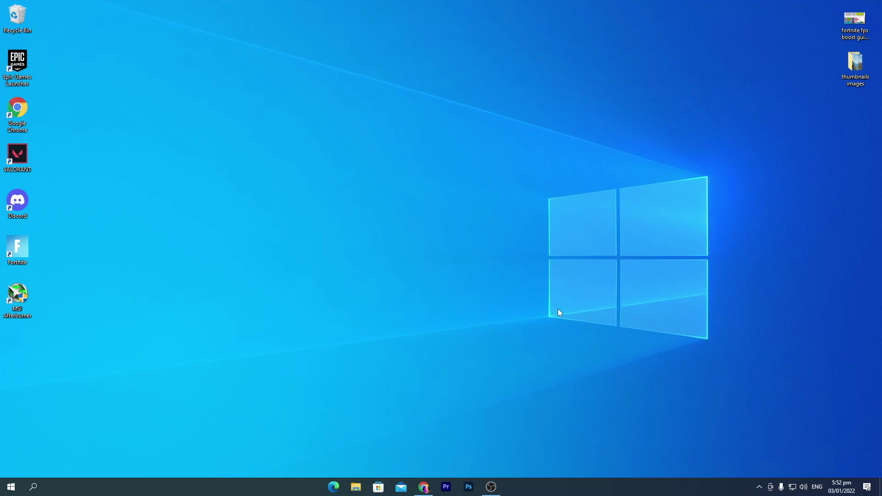
- Open Task Manager from the taskbar and launch the full Services console from its Services tab
right_click(624, 492)
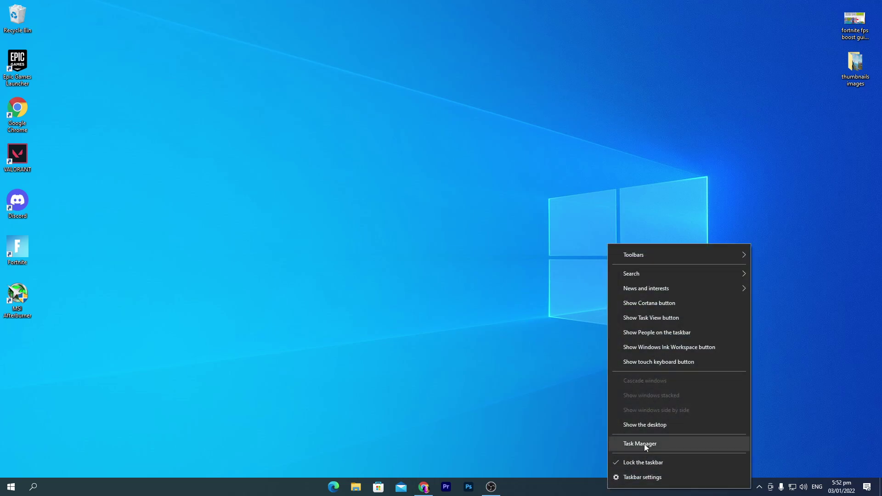
left_click(644, 444)
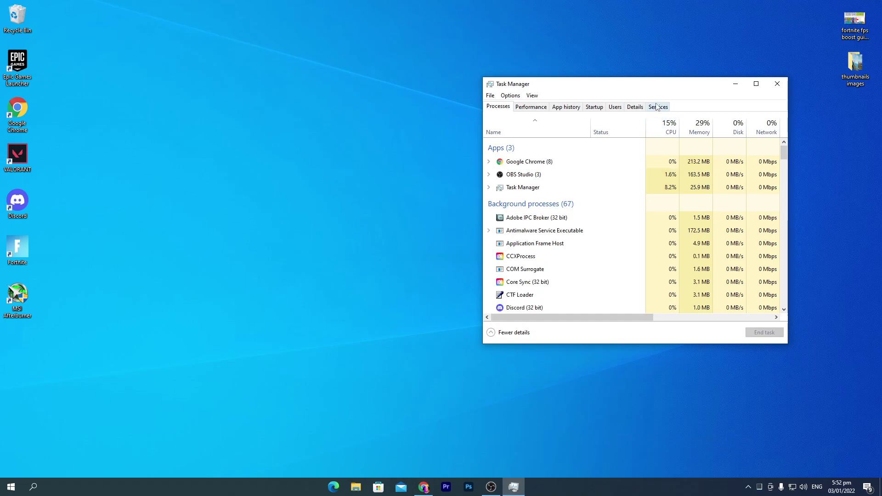
left_click(658, 106)
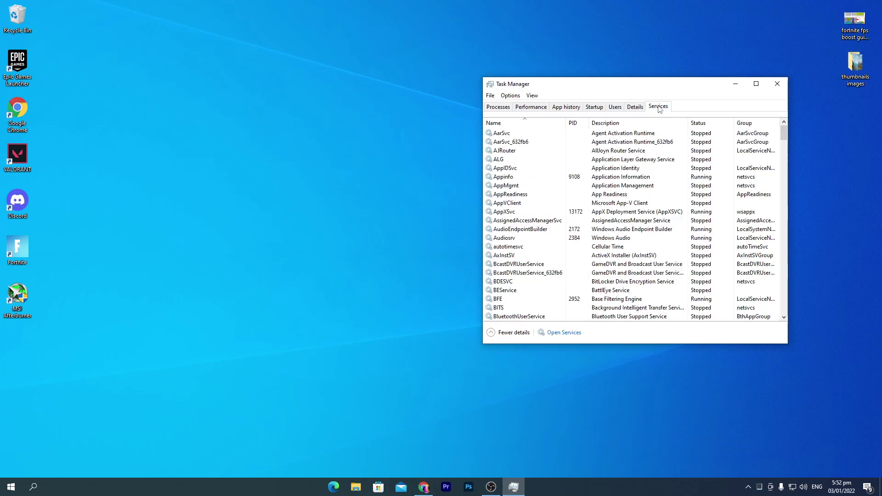
left_click(572, 337)
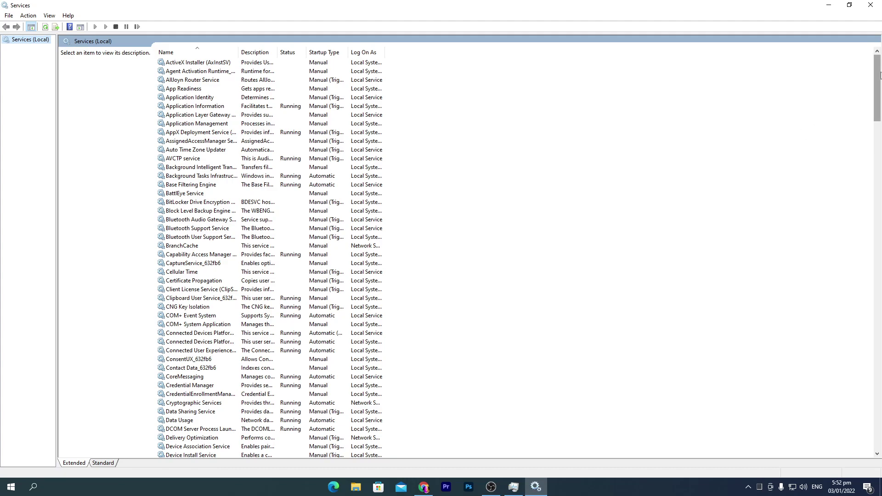
- Scroll the Services list to the bottom to show the Xbox Live entries
left_click_drag(877, 87, 878, 430)
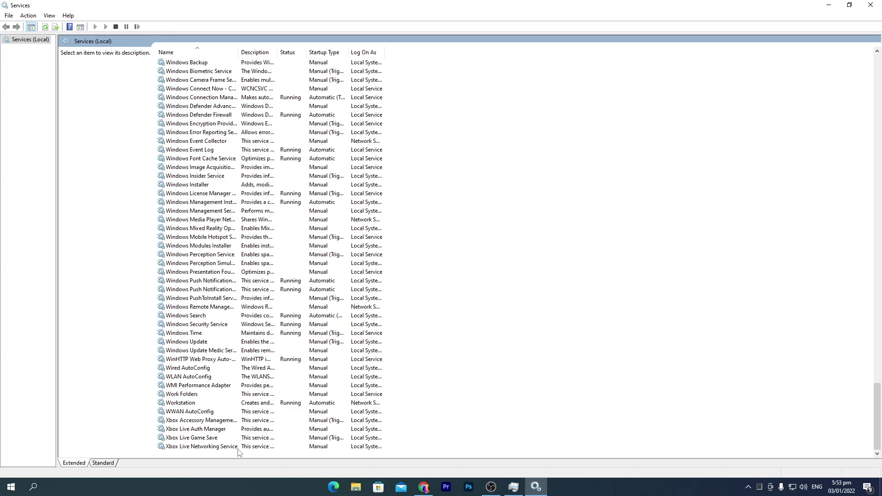
- Set Xbox Live Networking Service's startup type to Disabled
right_click(189, 447)
left_click(213, 428)
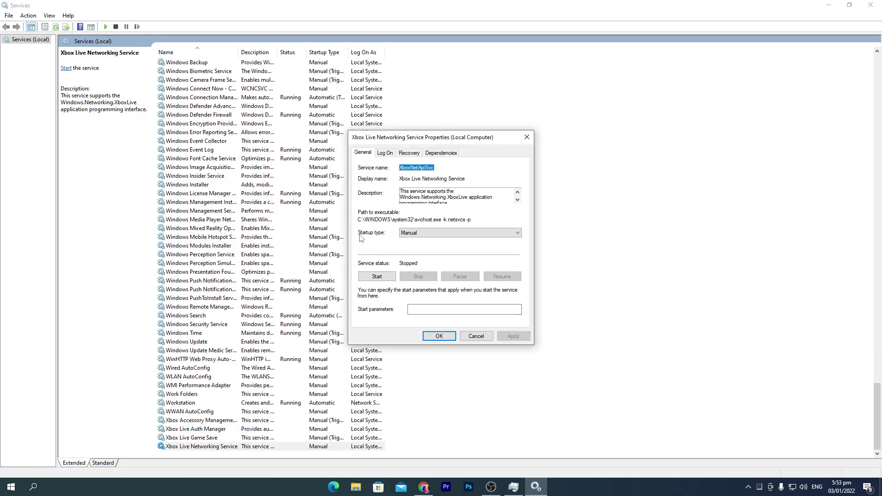
left_click(431, 233)
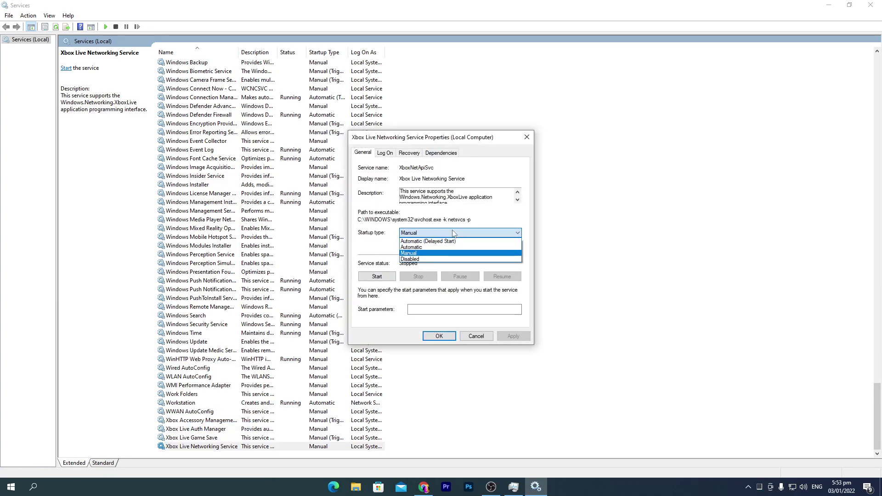
left_click(416, 261)
left_click(514, 336)
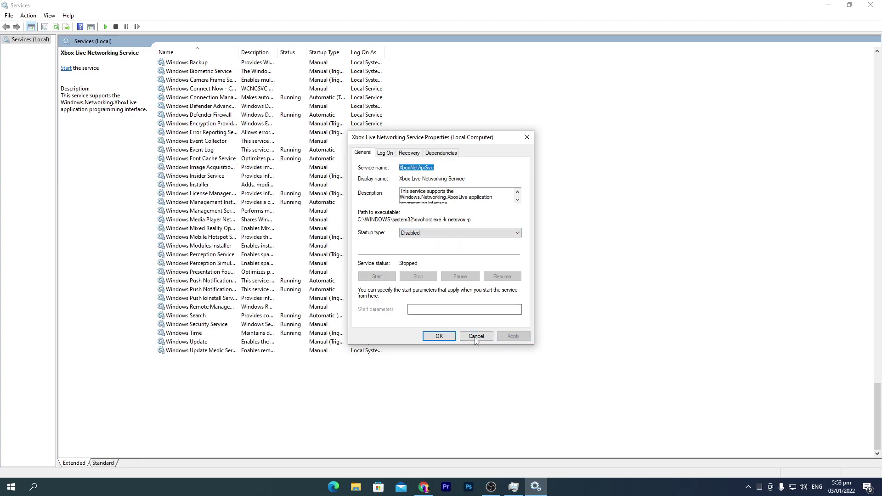
left_click(439, 337)
- Set Xbox Live Game Save's startup type to Disabled
right_click(195, 439)
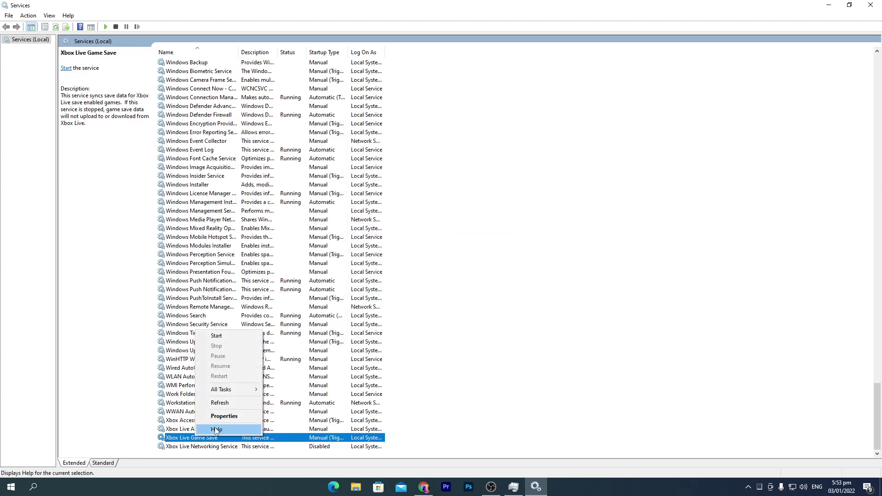
left_click(218, 418)
left_click(459, 233)
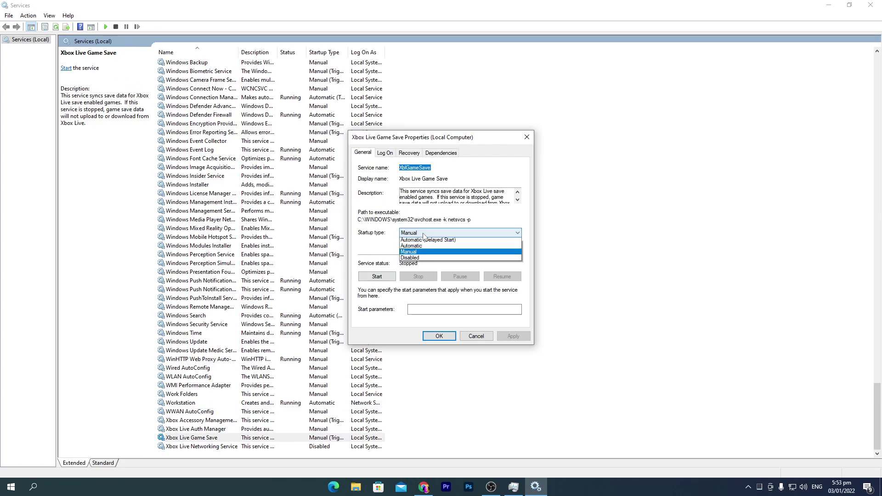
left_click(413, 259)
left_click(511, 336)
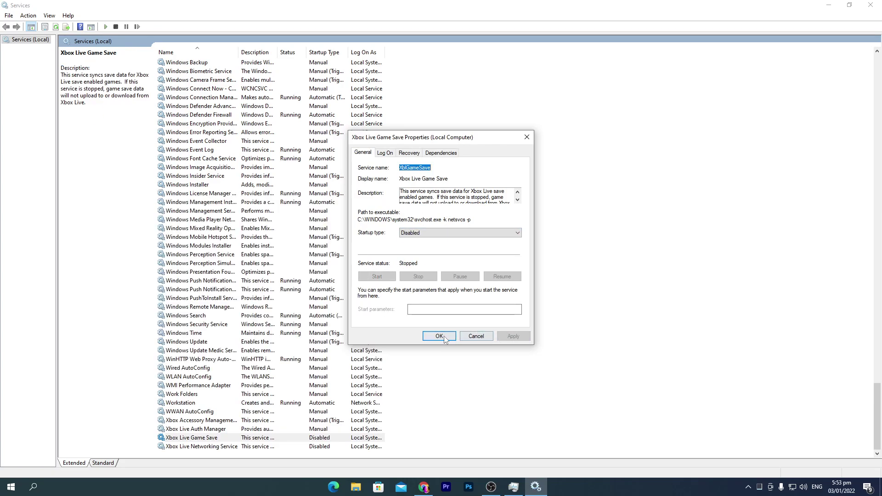
left_click(439, 336)
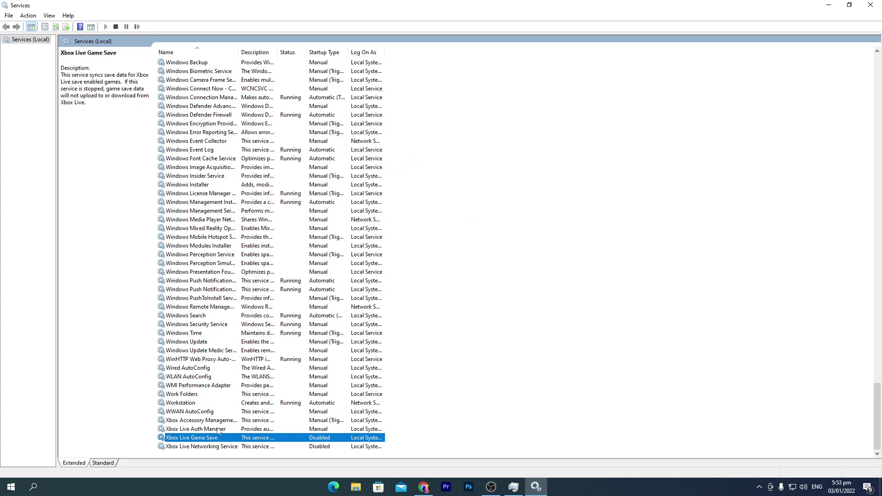
- Set Xbox Live Auth Manager's startup type to Disabled
right_click(203, 431)
left_click(216, 409)
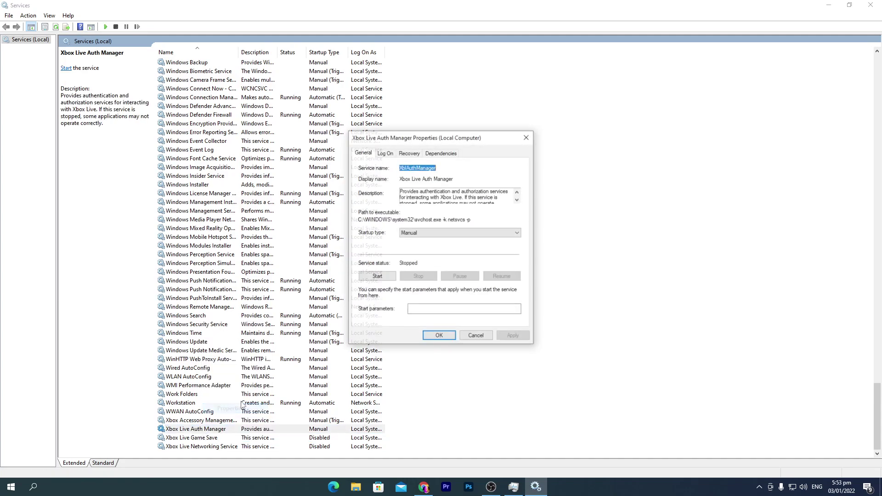
left_click(430, 233)
left_click(414, 259)
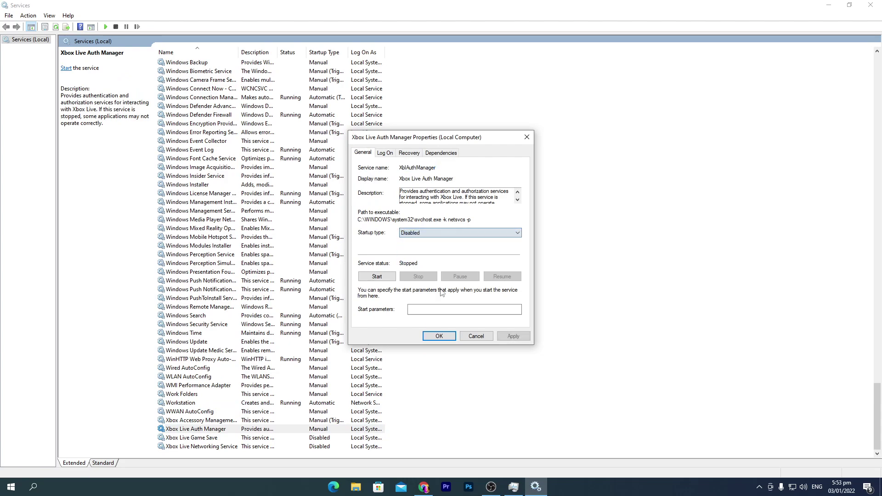
left_click(512, 336)
left_click(439, 336)
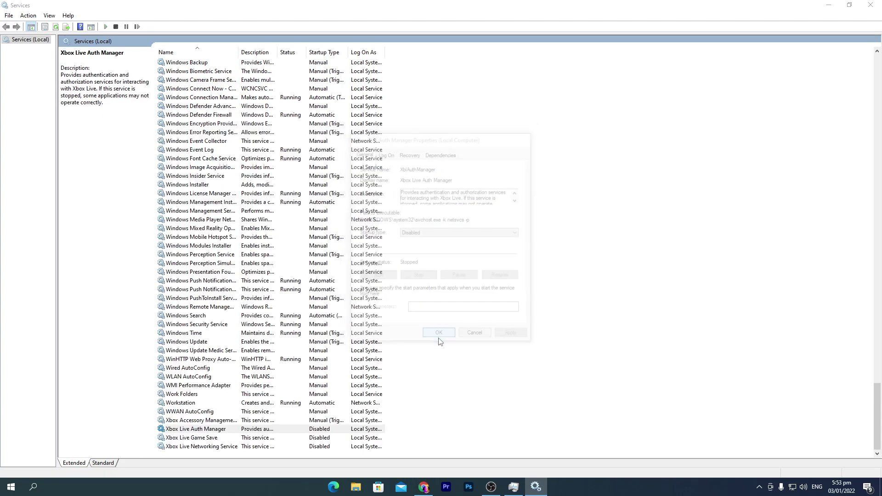
- Set Xbox Accessory Management Service's startup type to Disabled
right_click(206, 421)
left_click(232, 405)
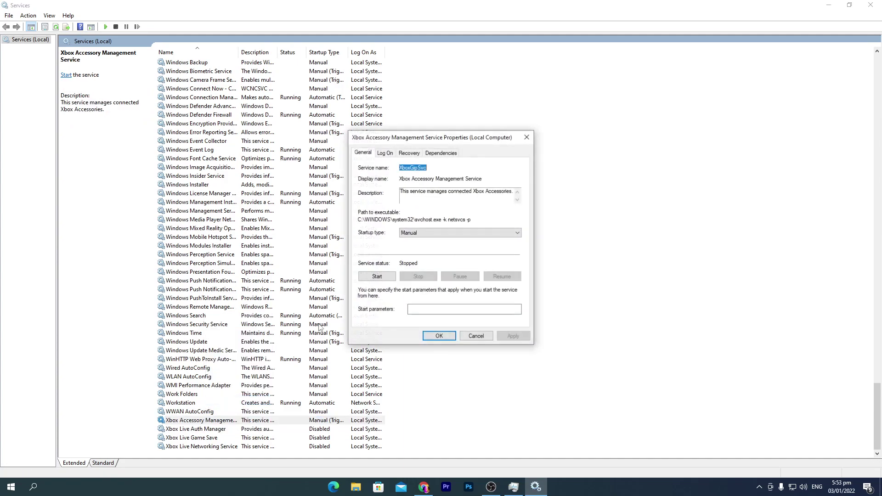
left_click(431, 234)
left_click(413, 259)
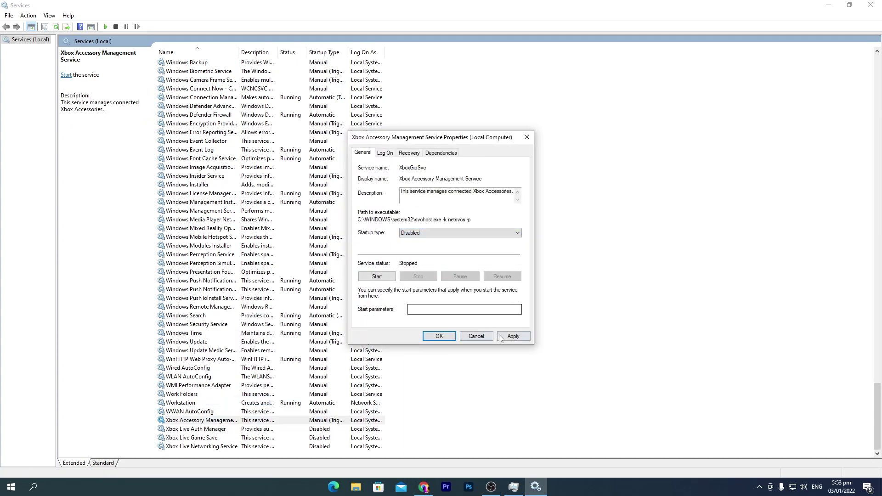
left_click(450, 337)
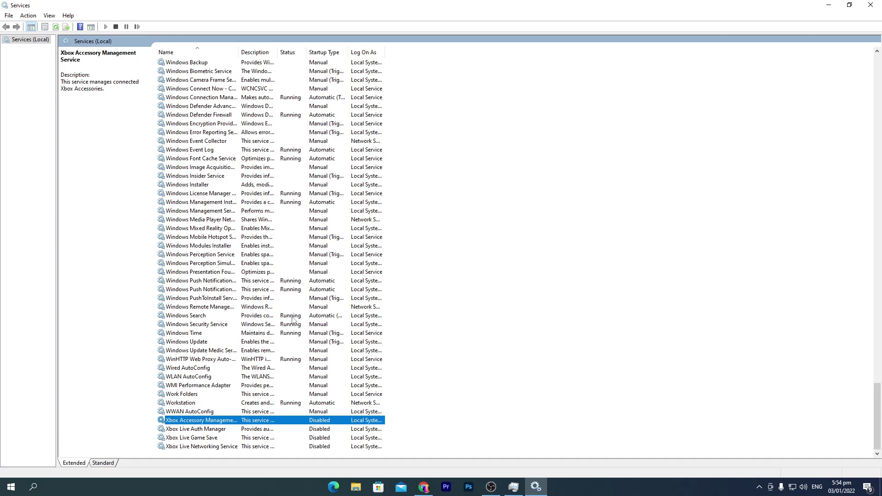
- Stop the running Windows Search service from its properties
right_click(184, 317)
left_click(204, 399)
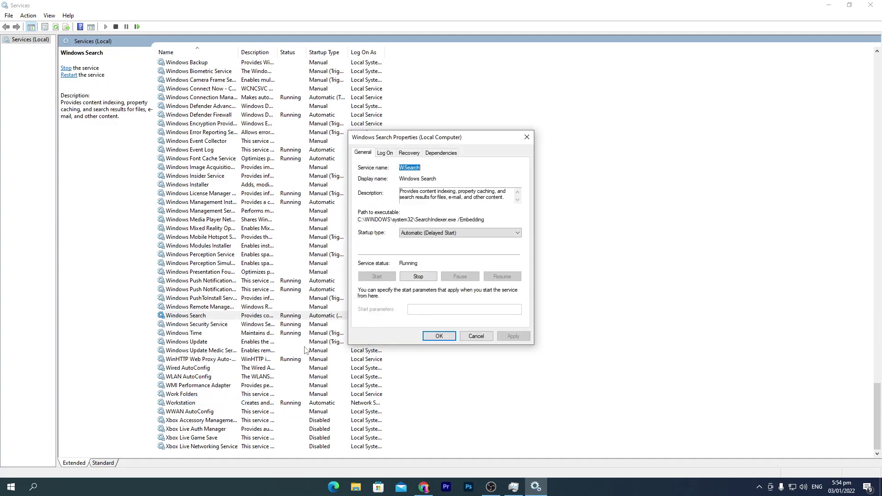
left_click(418, 277)
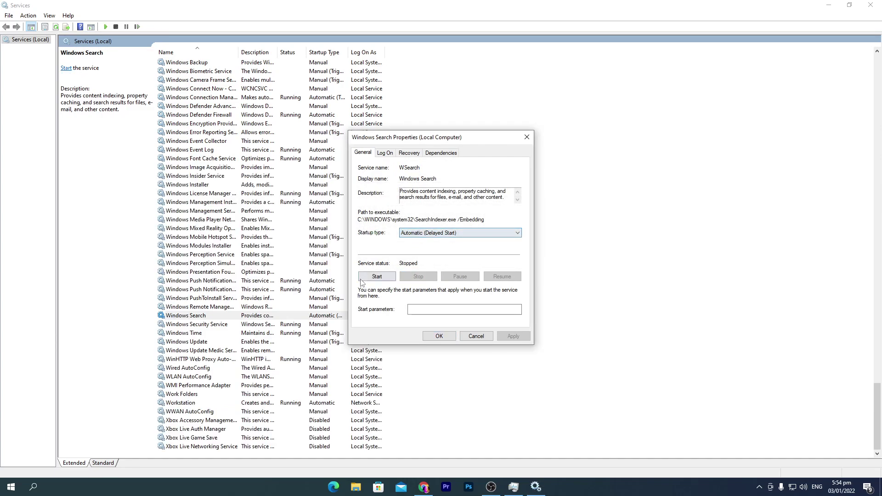
- Set Windows Search's startup type to Disabled, then close Services and Task Manager
left_click(436, 233)
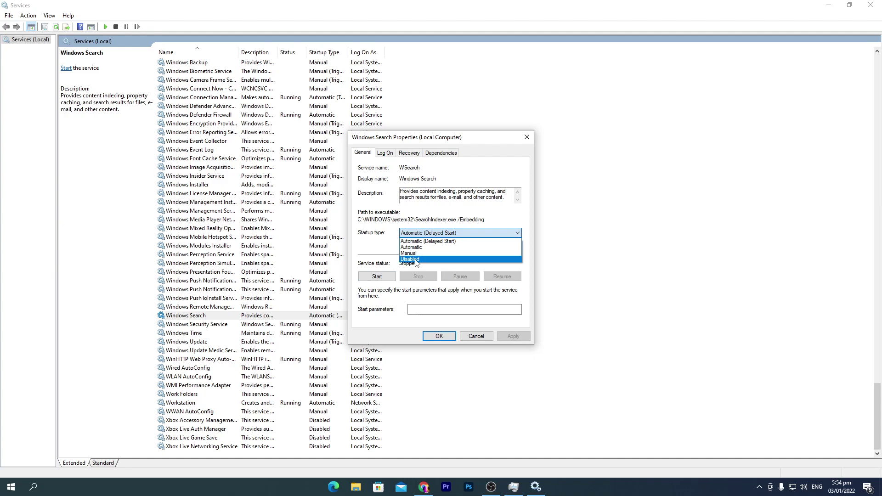
left_click(418, 261)
left_click(504, 334)
left_click(449, 338)
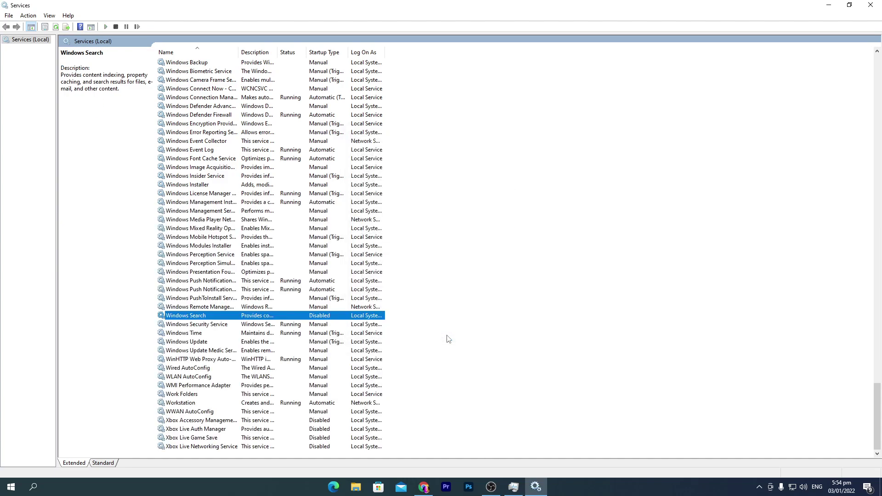
left_click(871, 5)
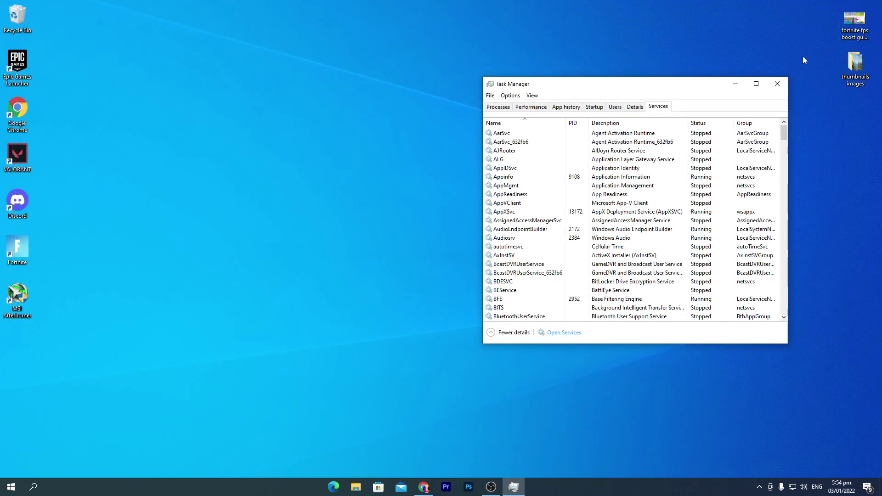
left_click(777, 84)
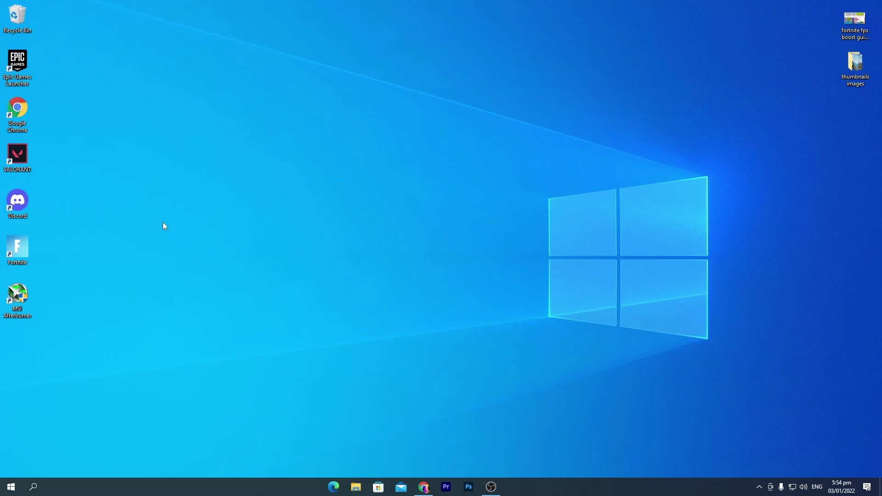
- Download the MSI Utility from its post under Softwares on the Download Packs blog
left_click(423, 487)
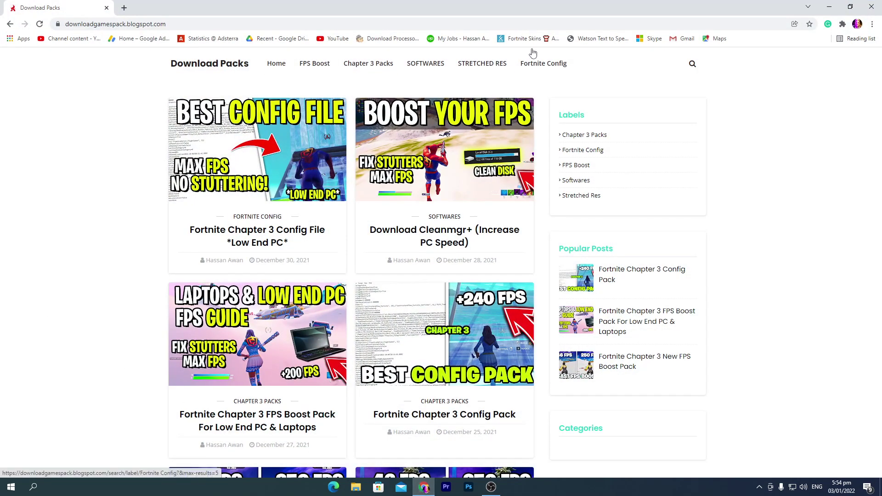
left_click(419, 67)
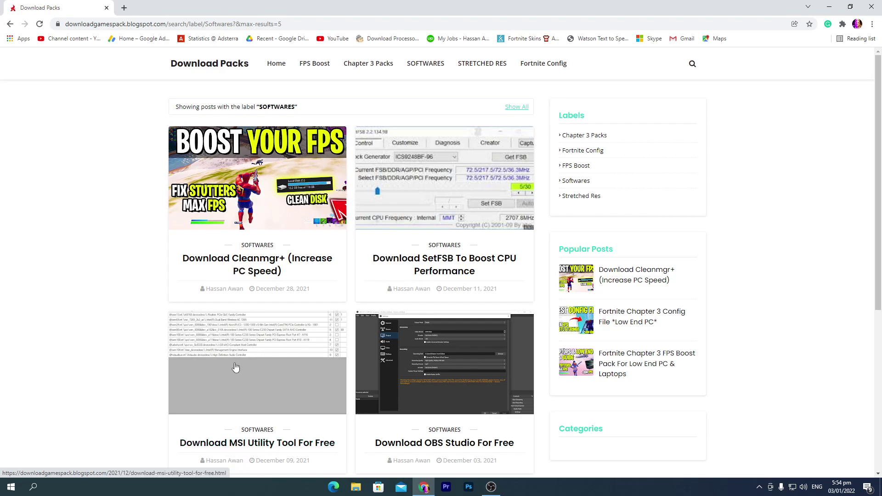
left_click(261, 354)
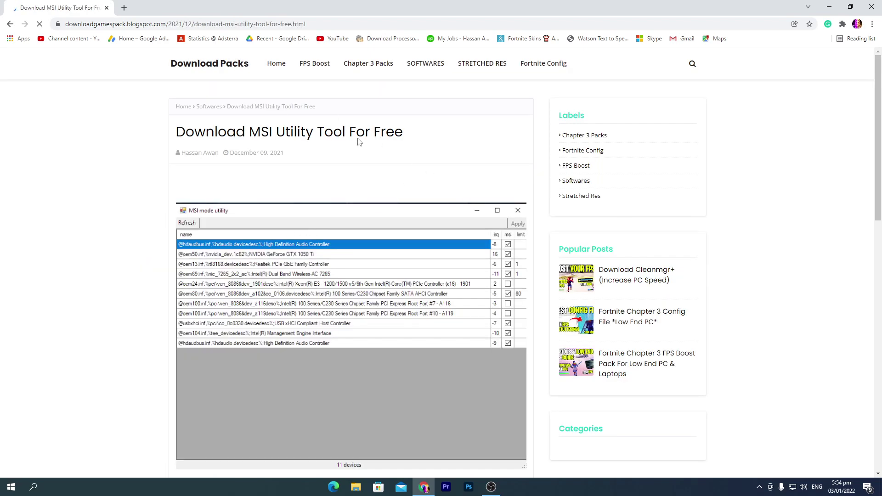
scroll(359, 230, "down", 7)
left_click(354, 366)
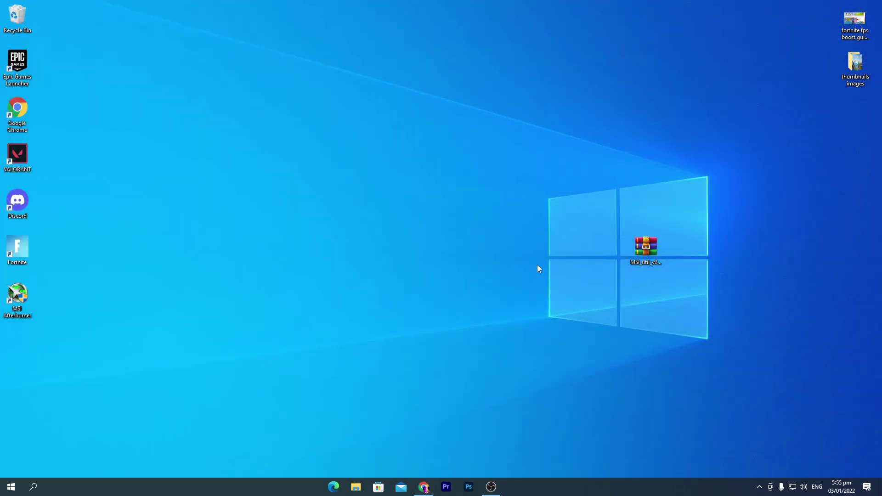
- Extract MSI_util_v2.exe from MSI_util_v2.zip onto the desktop and run it as administrator
left_click_drag(643, 251, 376, 204)
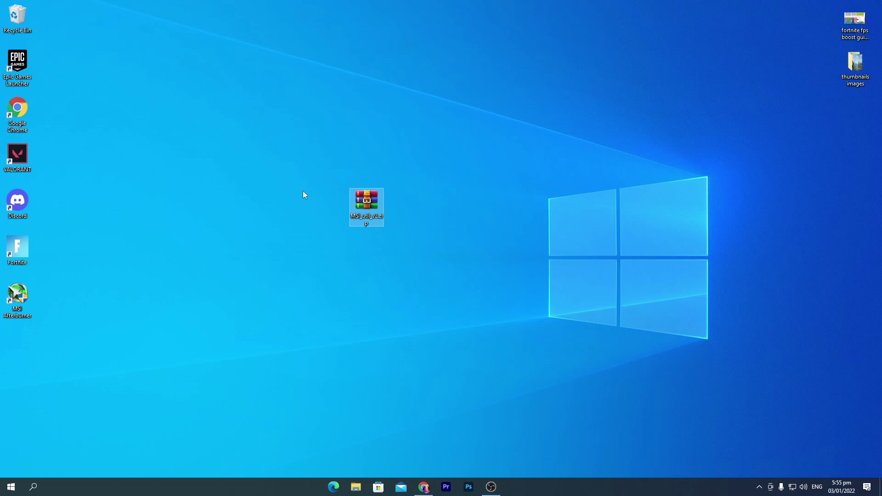
left_click(303, 195)
double_click(366, 199)
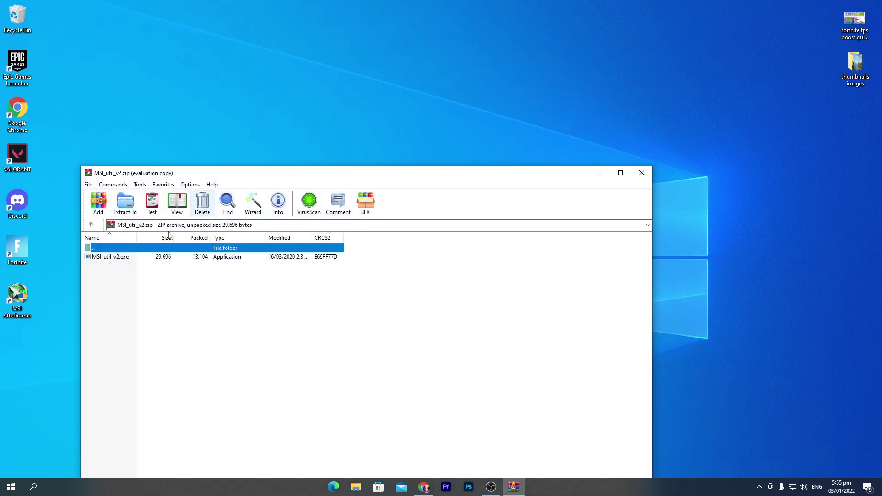
left_click(109, 256)
left_click_drag(376, 121, 370, 64)
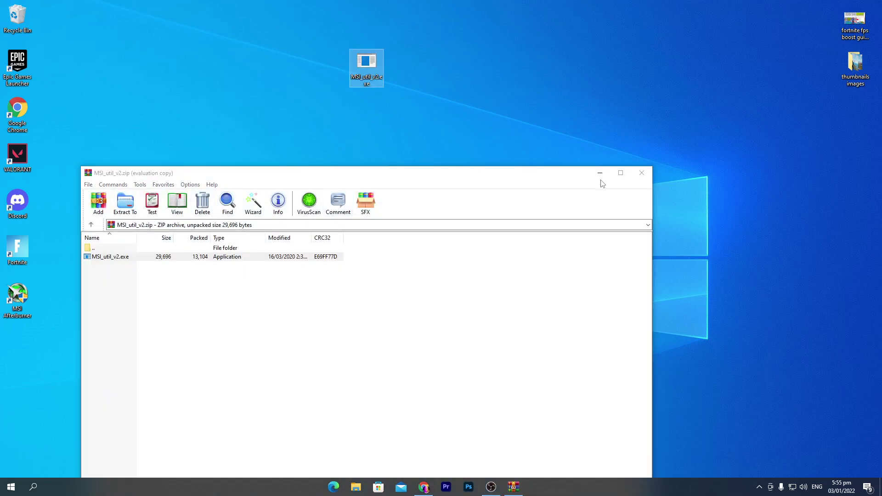
left_click(642, 173)
right_click(369, 59)
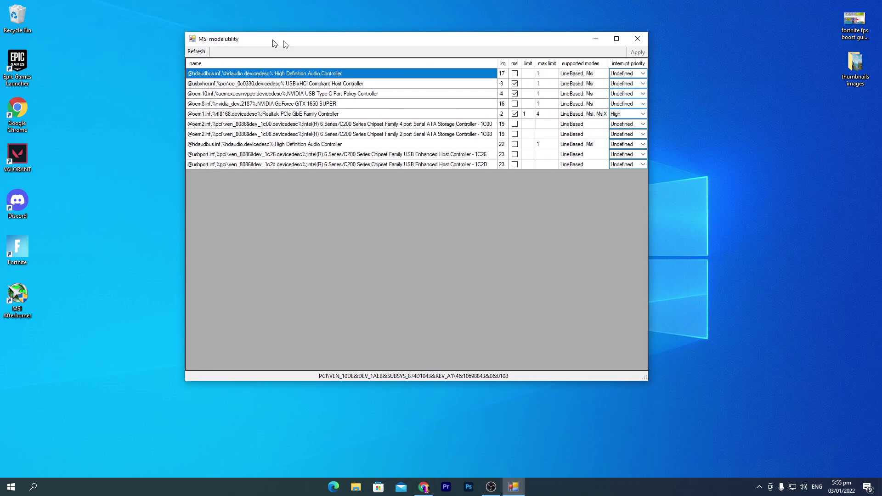
- Refresh the device list, enable MSI on the GTX 1650 SUPER with High interrupt priority, and apply
left_click_drag(276, 43, 250, 51)
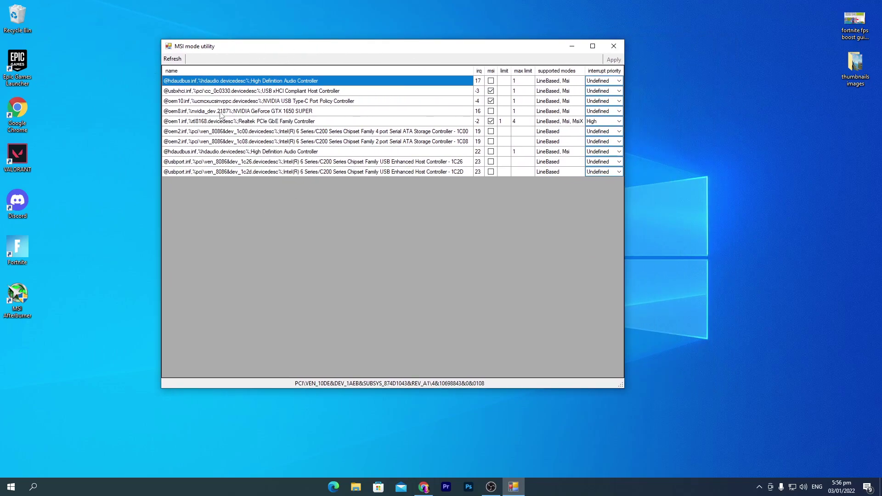
left_click(173, 59)
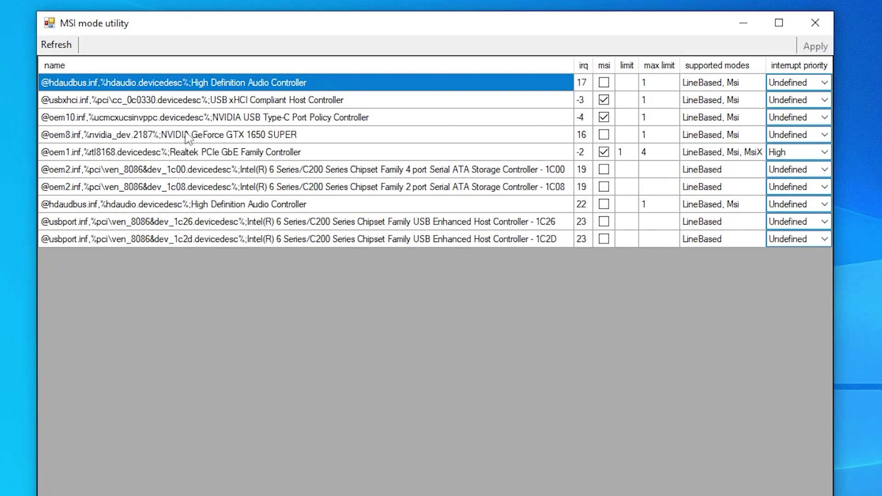
left_click(244, 137)
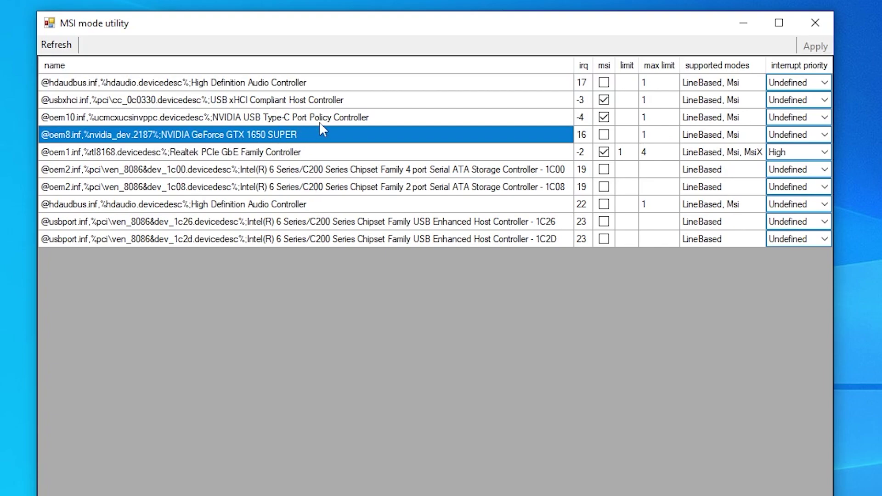
left_click(603, 135)
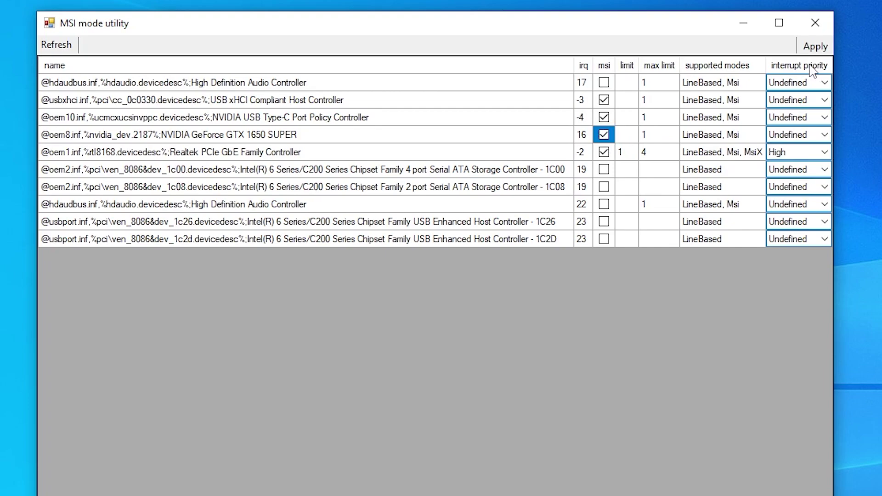
mouse_move(826, 72)
left_click(825, 135)
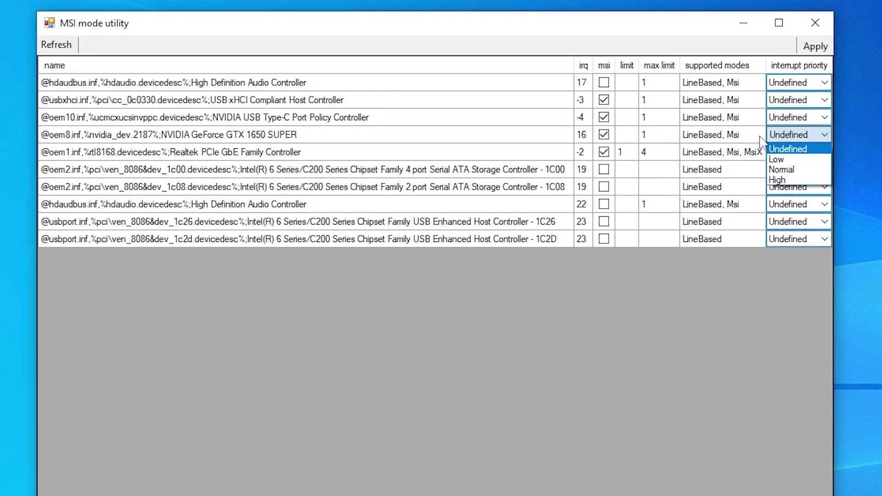
left_click(783, 180)
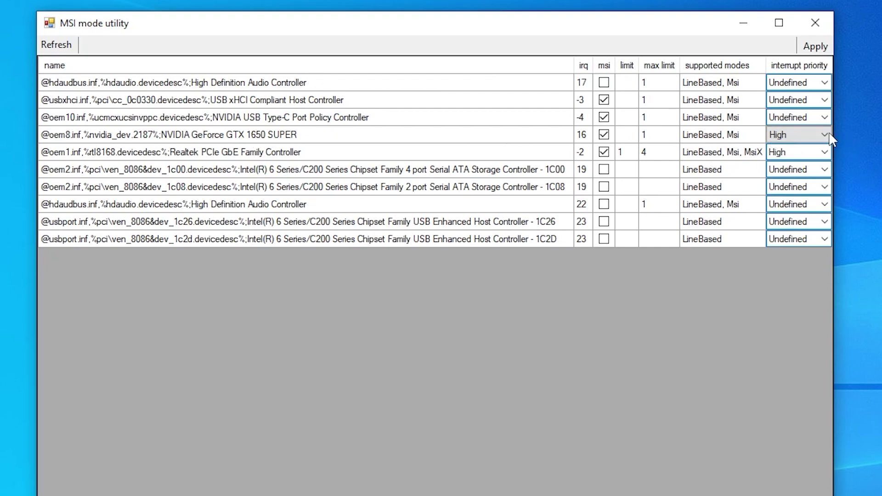
left_click(823, 51)
left_click(815, 22)
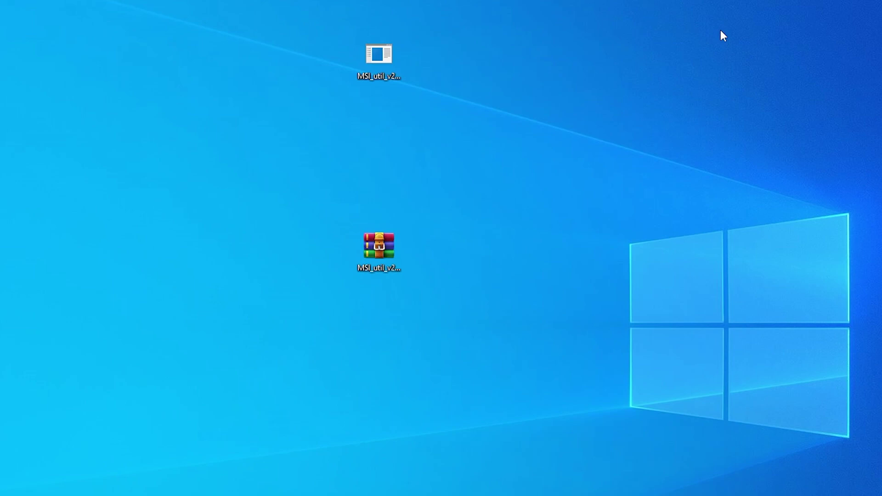